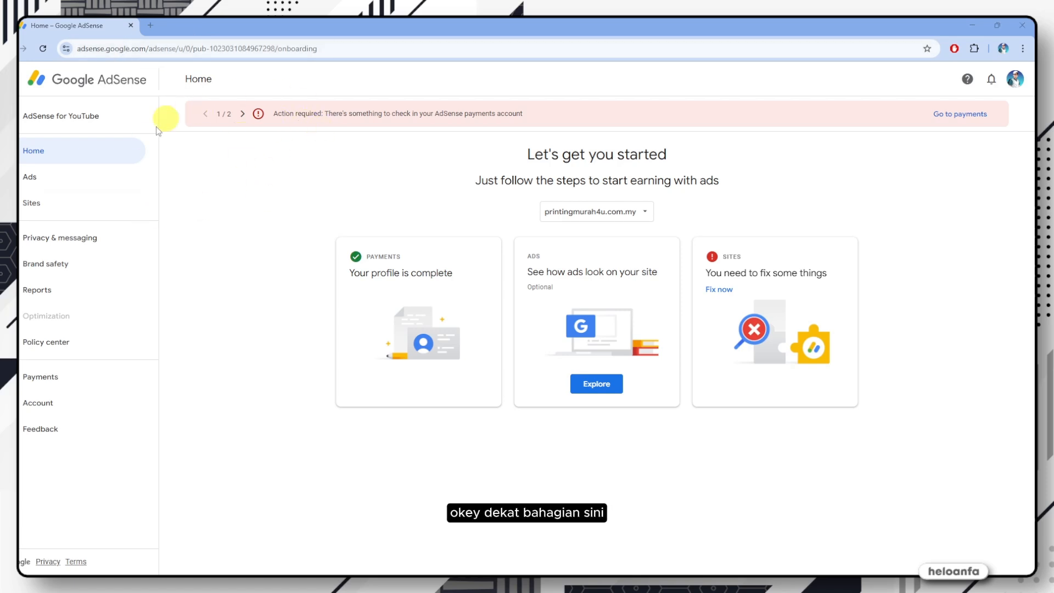
Open the payments info from AdSense for YouTube and switch the payments account to YouTube (Malaysia).
click(85, 116)
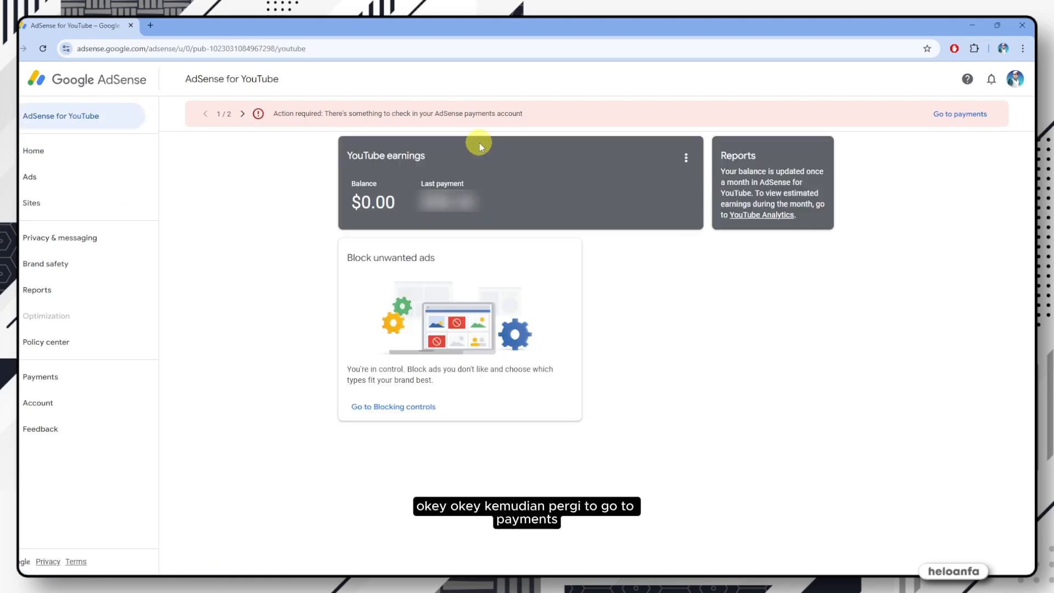
click(959, 118)
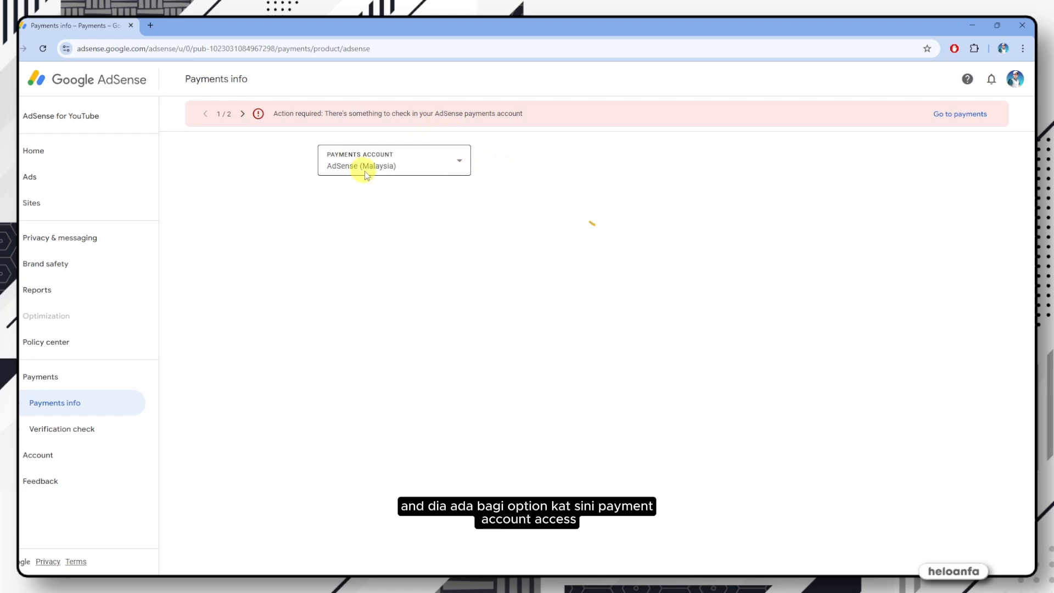
click(454, 165)
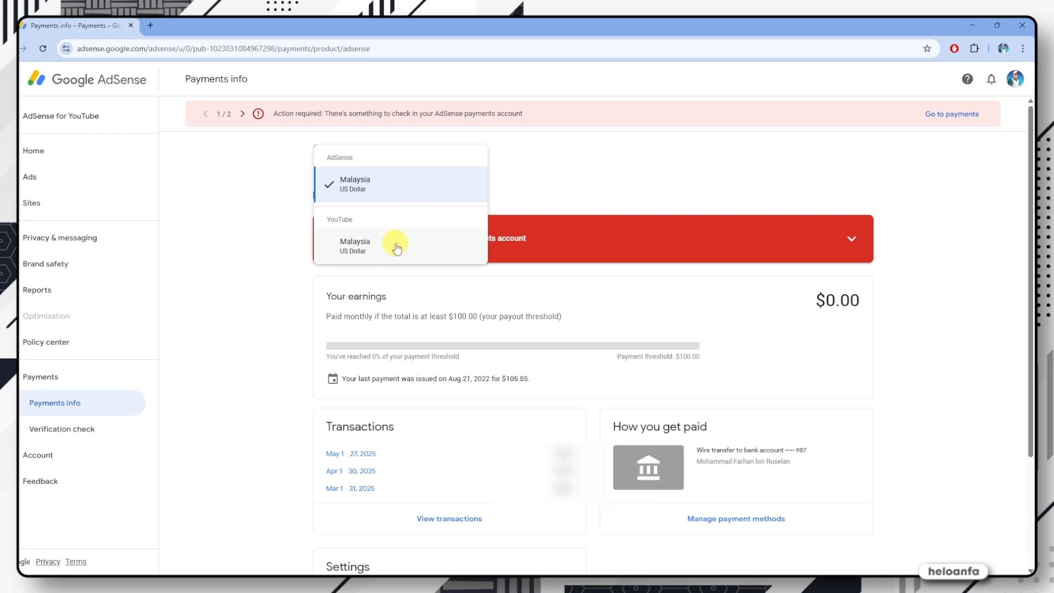
click(415, 252)
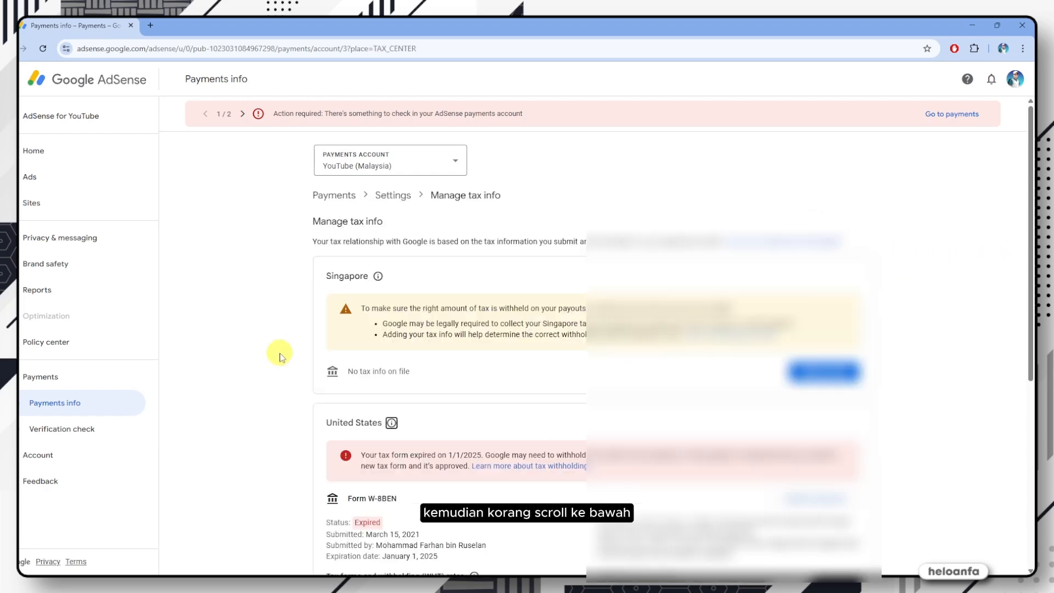
Start a new United States tax form to replace the expired W-8BEN, verifying identity with the account password.
scroll(280, 356, down, 6)
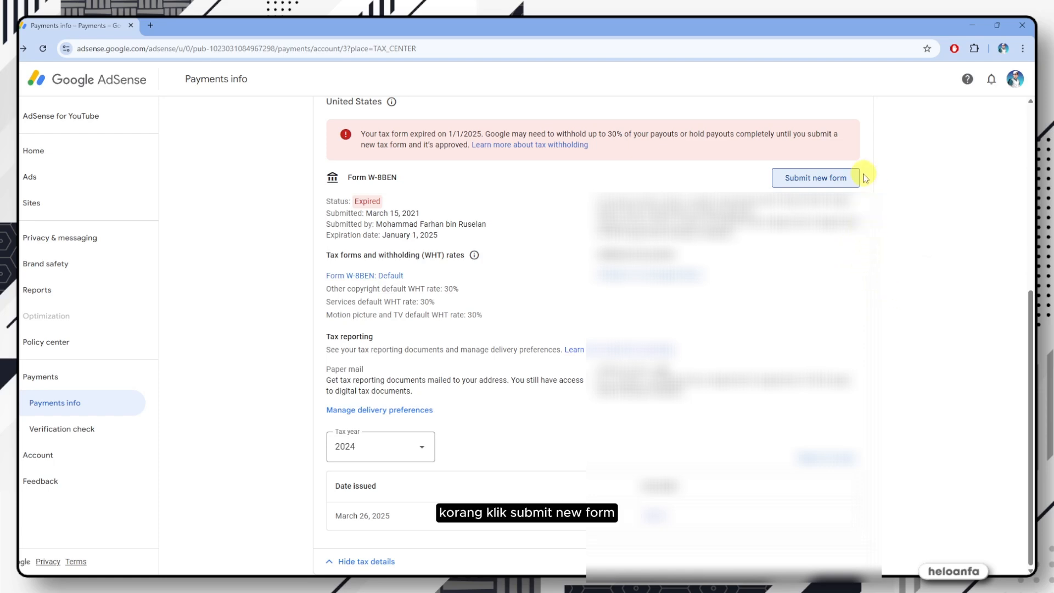
click(845, 179)
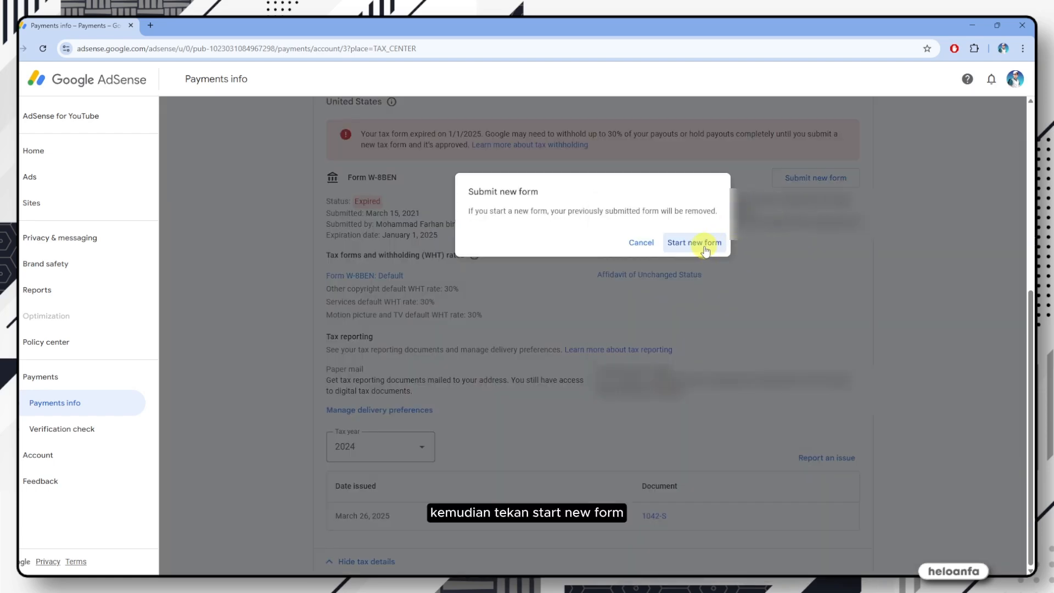
click(705, 250)
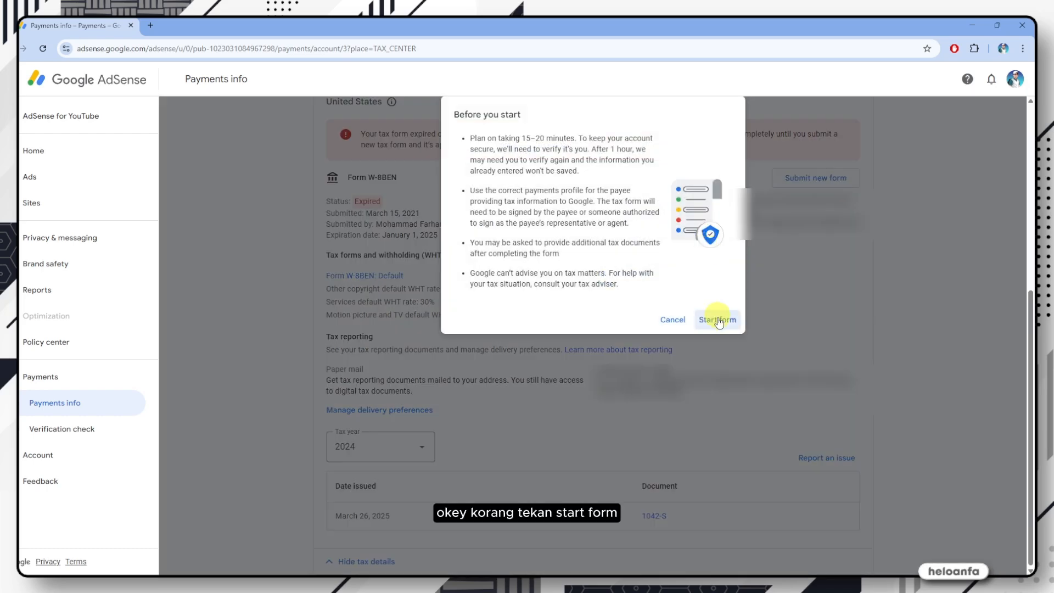
click(718, 321)
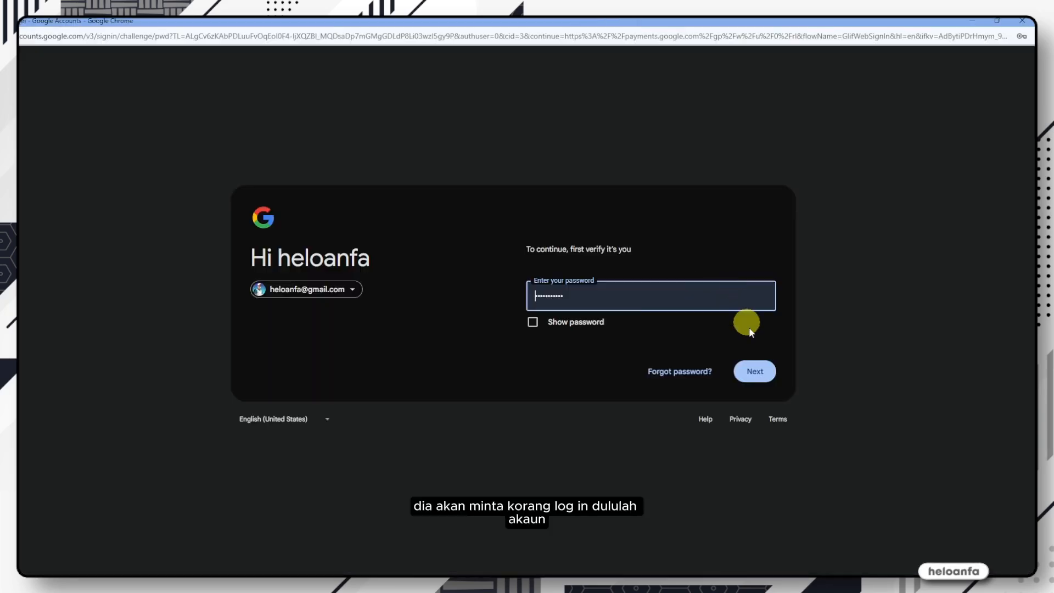
click(759, 387)
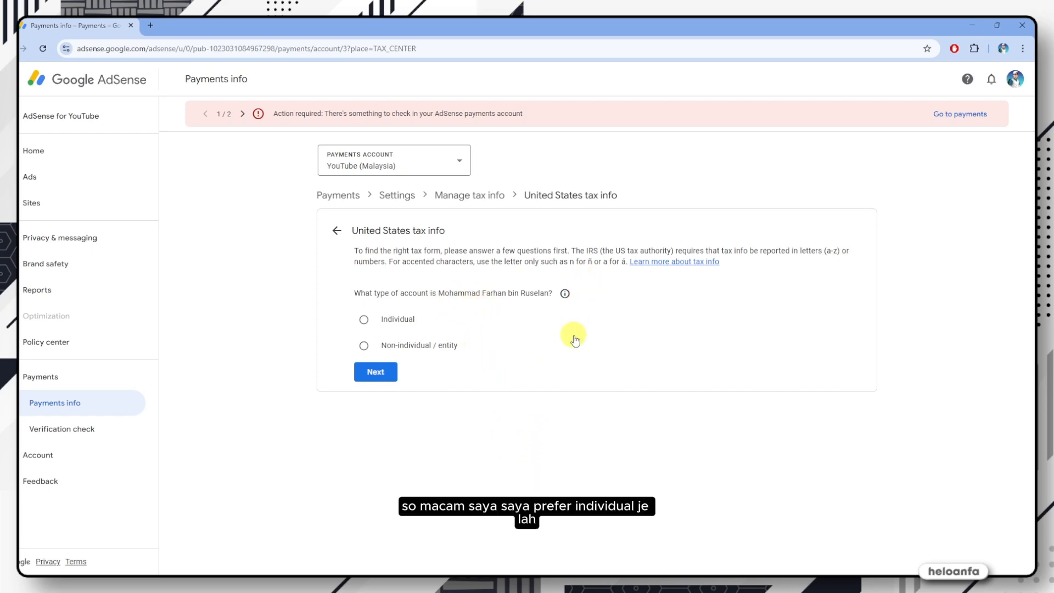
Answer the US tax questions as Individual and not a US citizen or resident, and start the W-8BEN form.
click(384, 319)
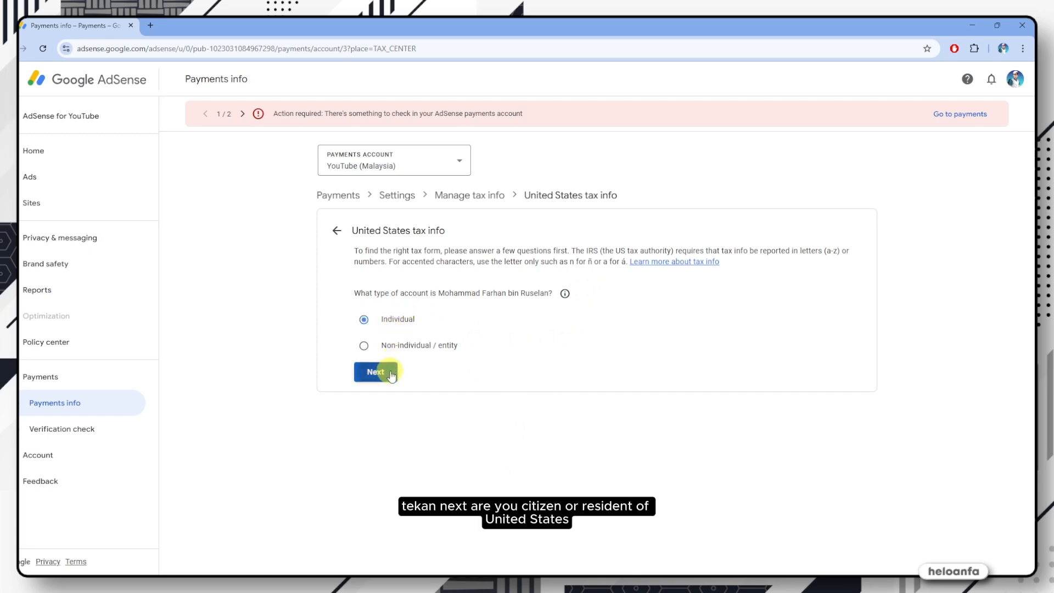
click(391, 375)
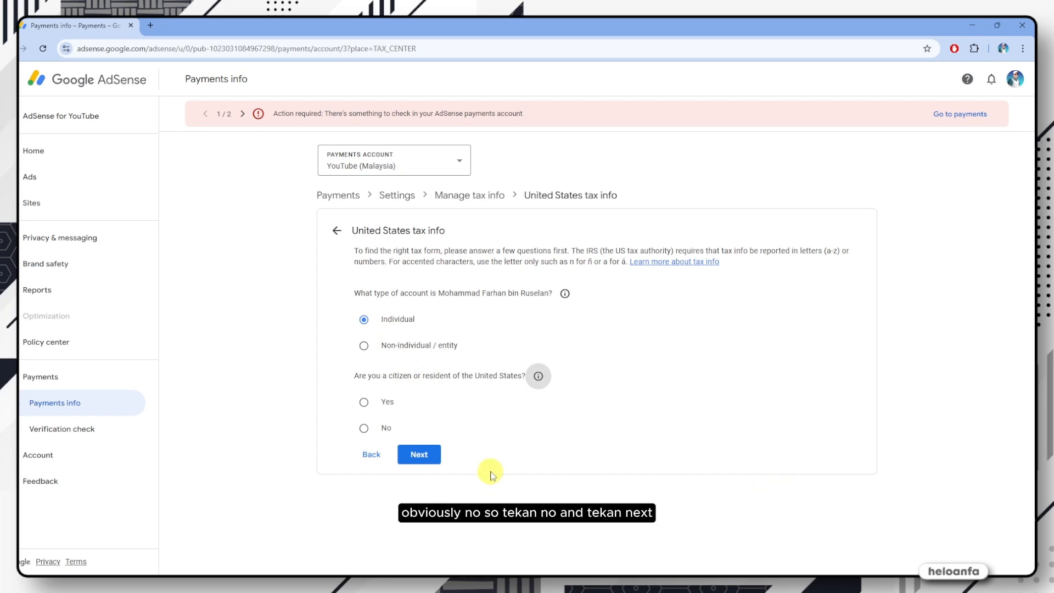
click(364, 428)
click(419, 454)
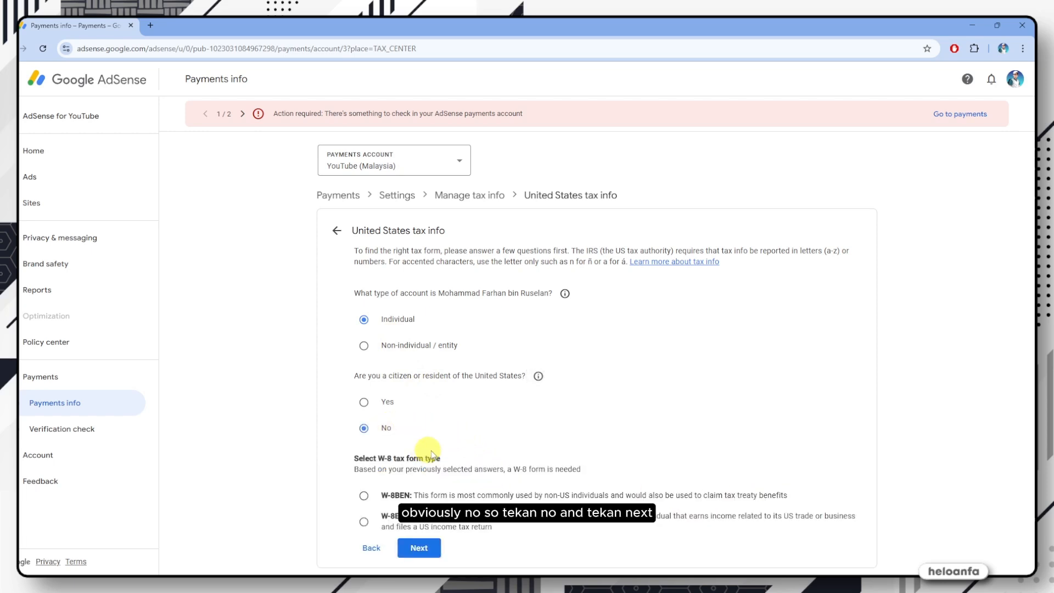
click(364, 496)
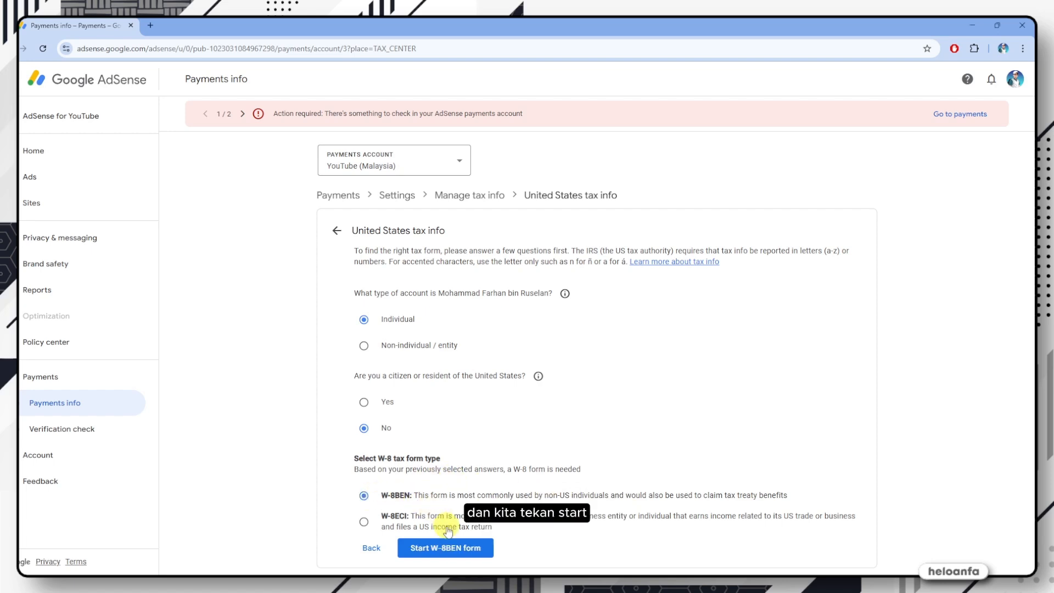
click(476, 547)
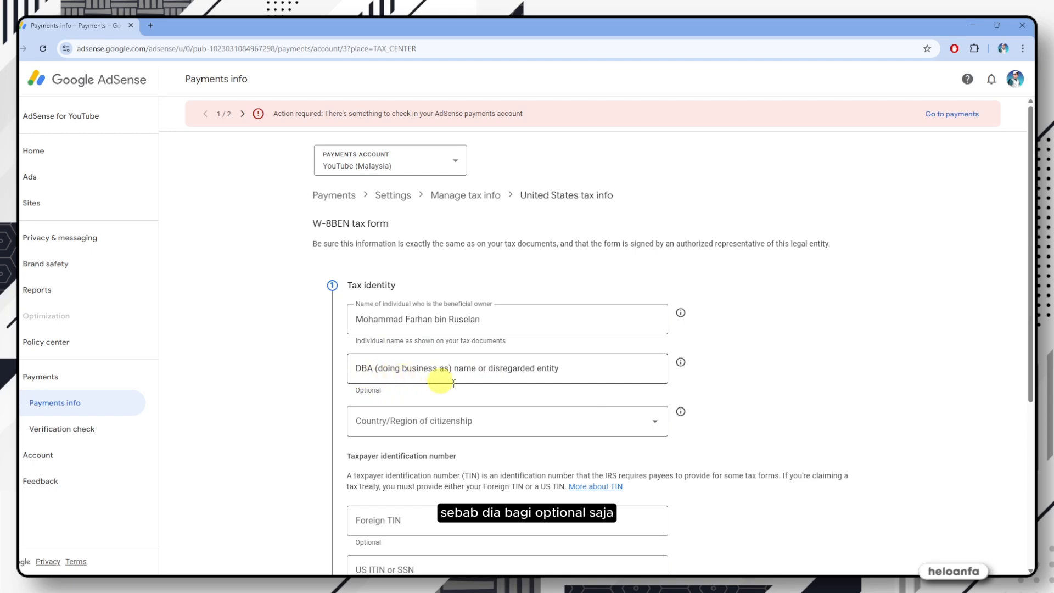
Complete the tax identity section with Malaysia as country of citizenship and the foreign taxpayer identification number.
click(535, 428)
scroll(406, 495, down, 2)
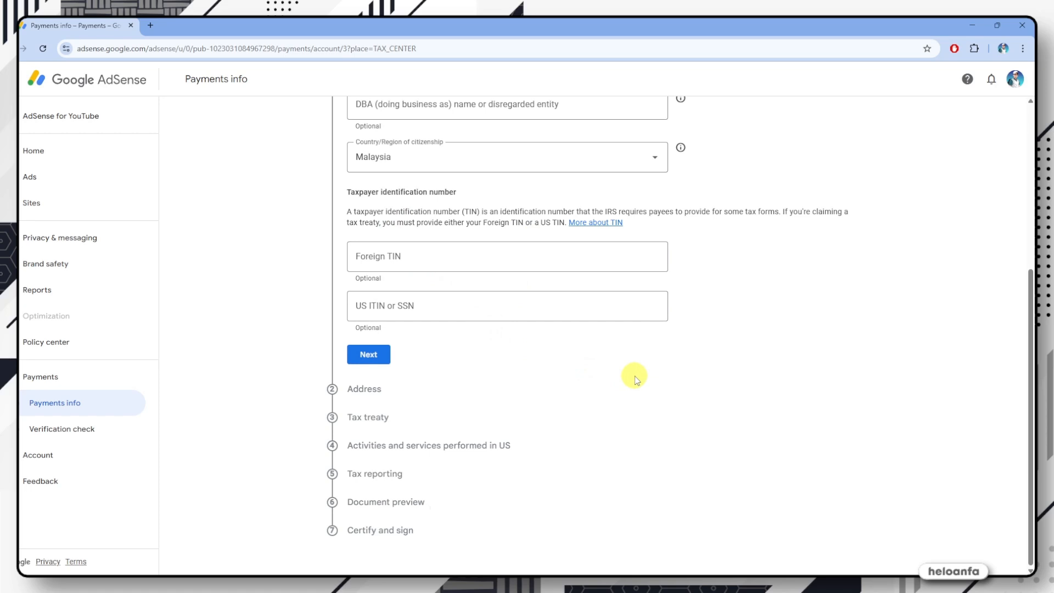
click(370, 257)
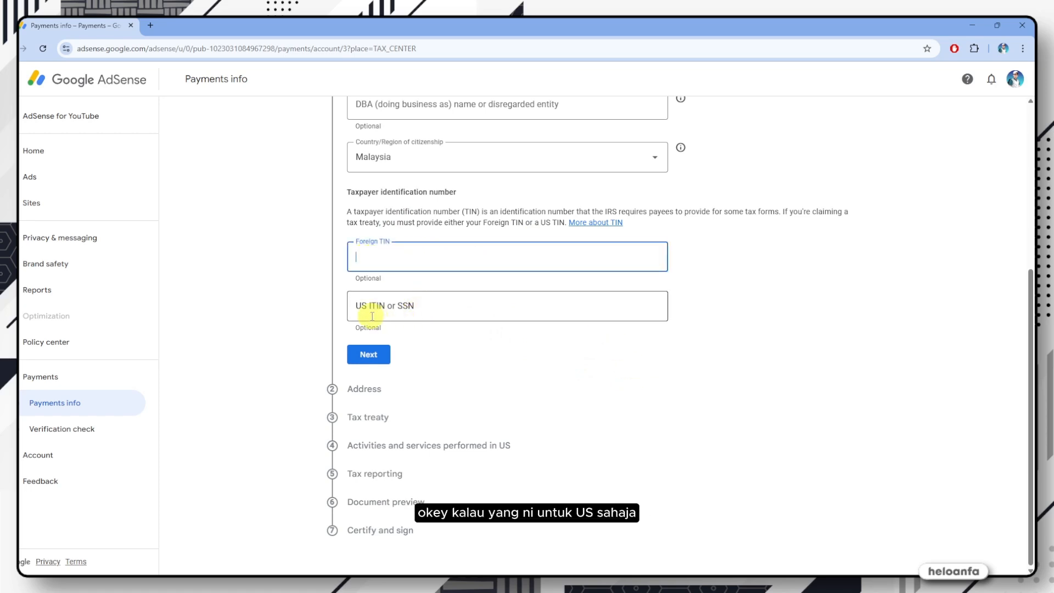
click(313, 263)
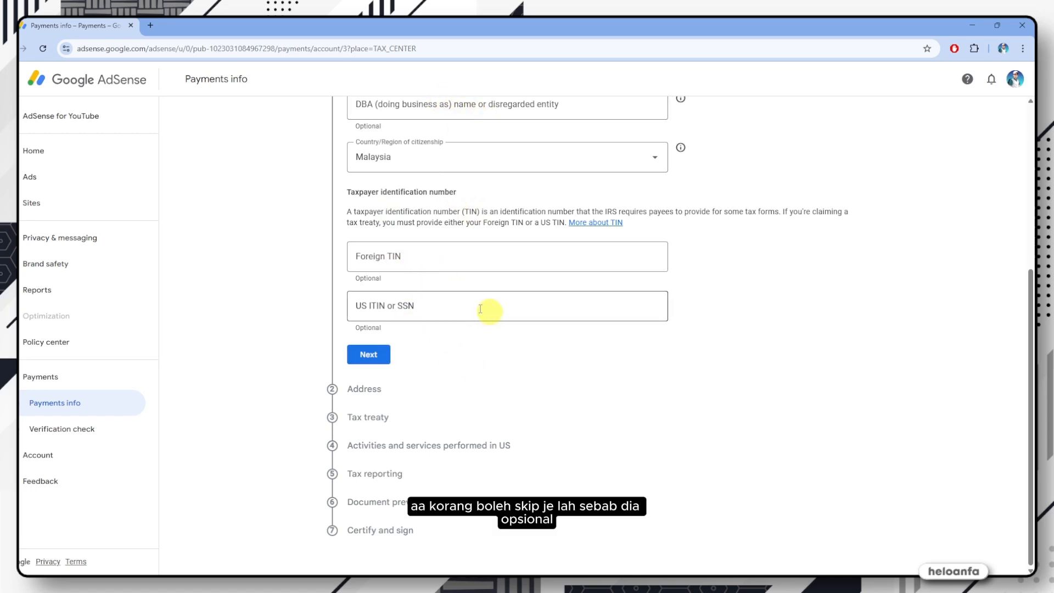
click(496, 266)
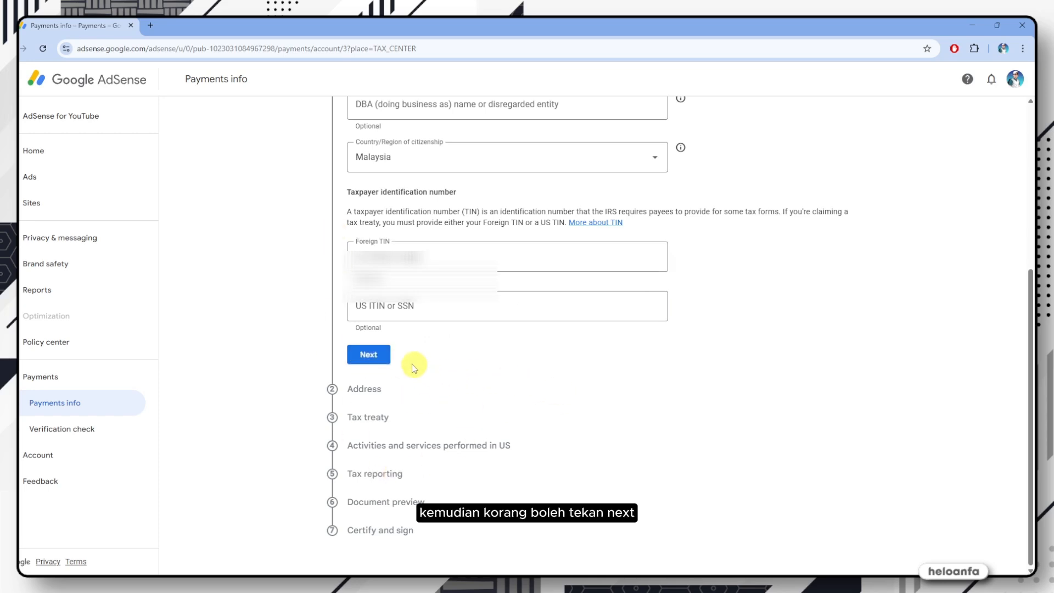
click(367, 354)
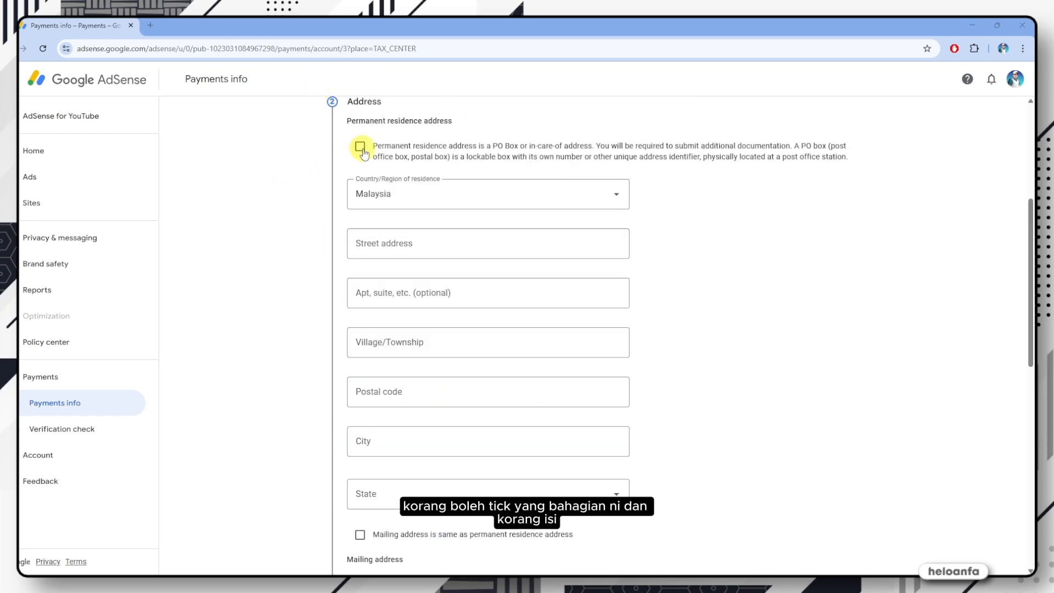
Complete the address section: mark the residence as a PO Box or in-care-of address, enter the address, and use it for mailing.
click(360, 147)
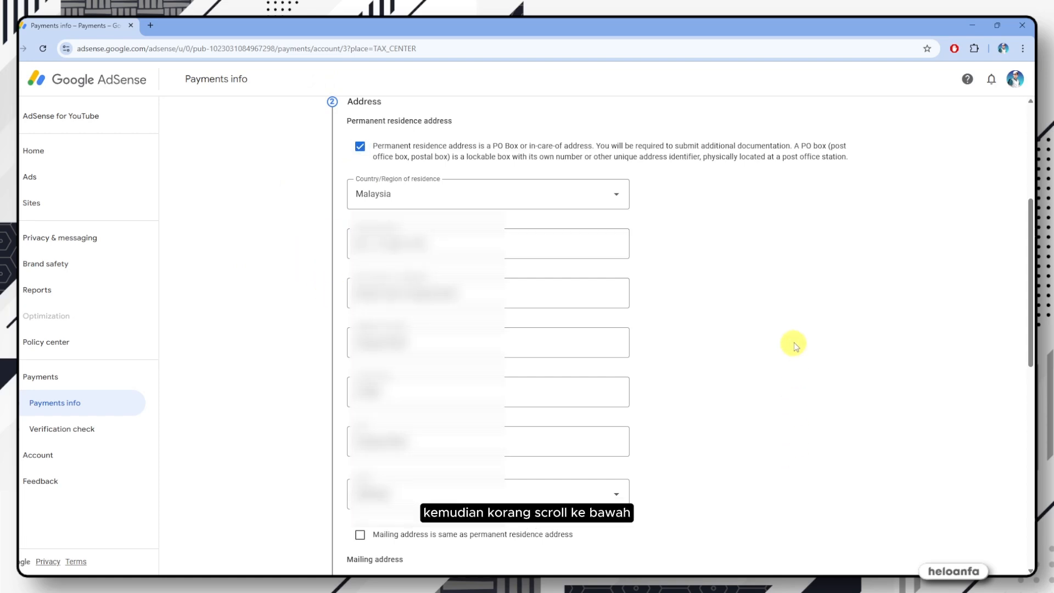
scroll(771, 275, down, 7)
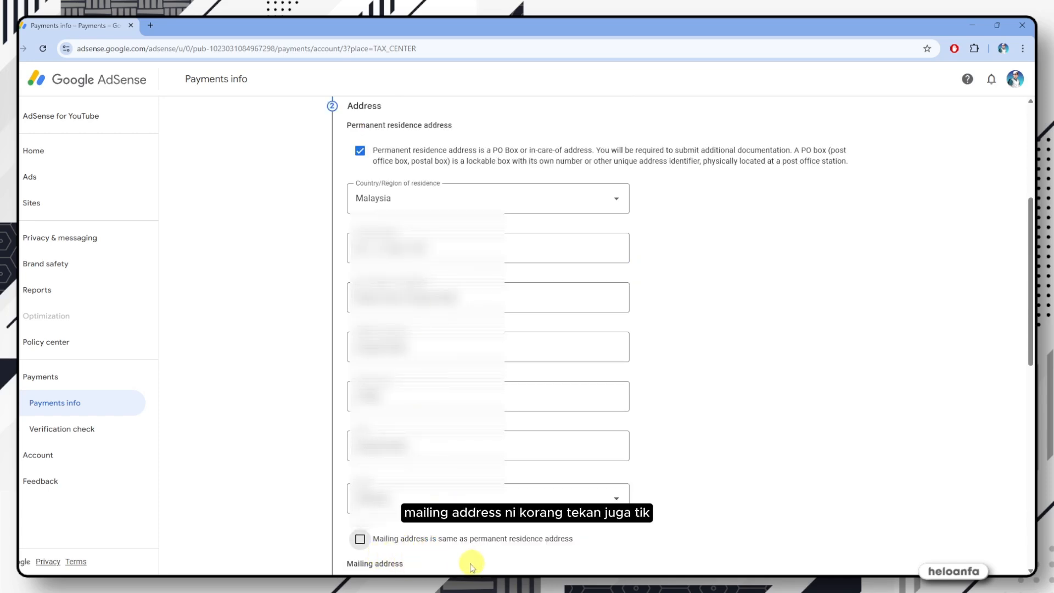
click(360, 539)
scroll(429, 483, down, 3)
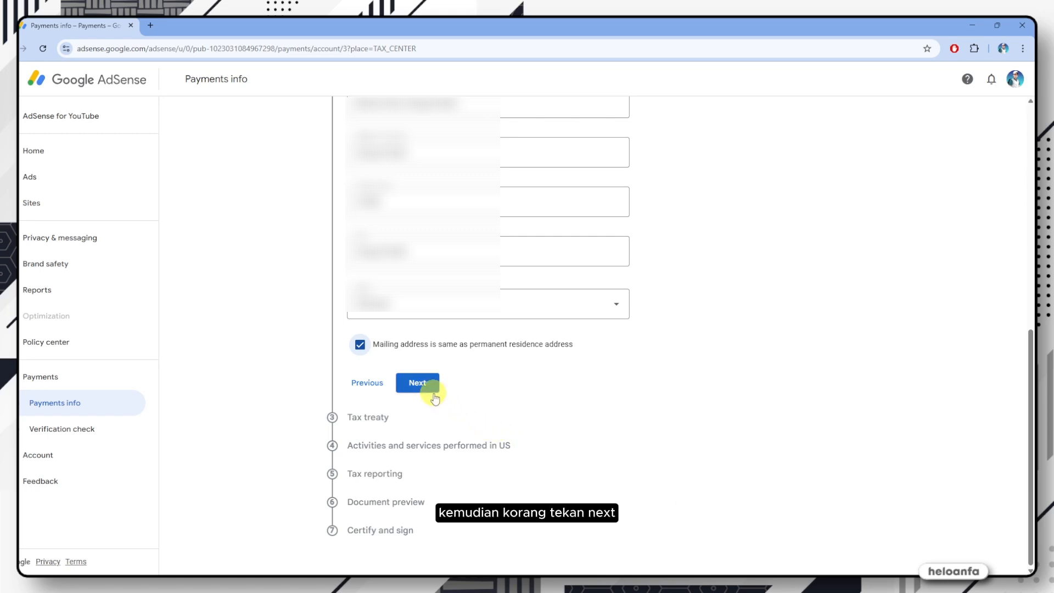
click(420, 382)
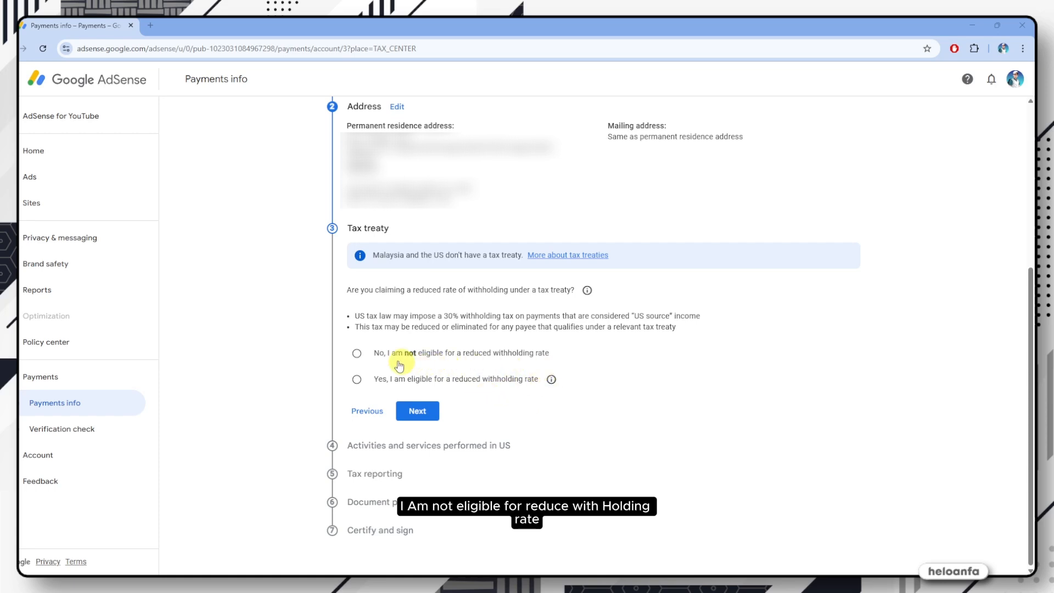
Declare no eligibility for a reduced withholding rate and no US activities, certifying that services are performed solely outside the US.
click(362, 354)
click(428, 423)
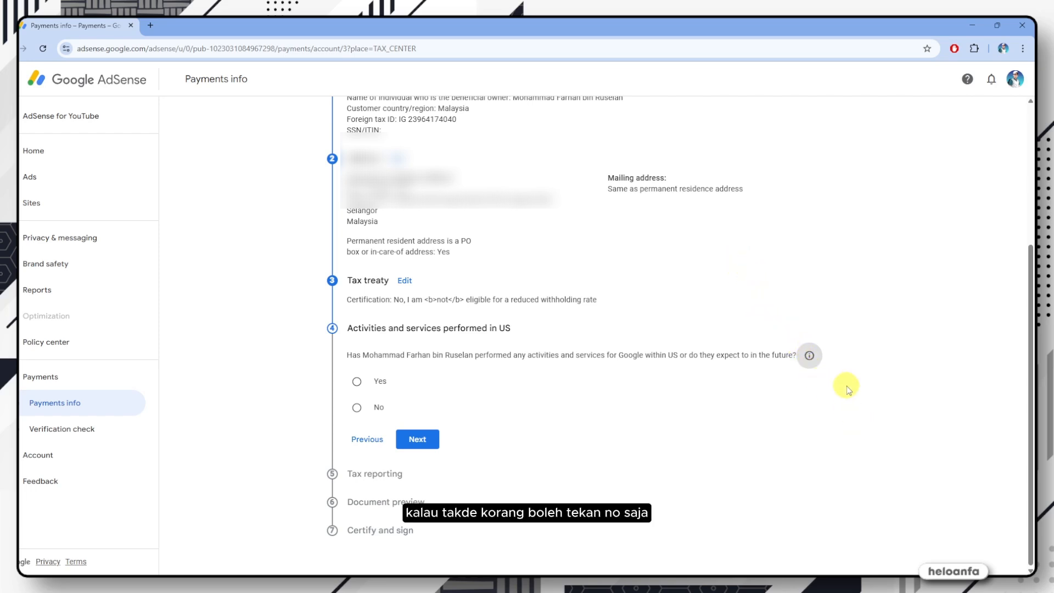
click(378, 409)
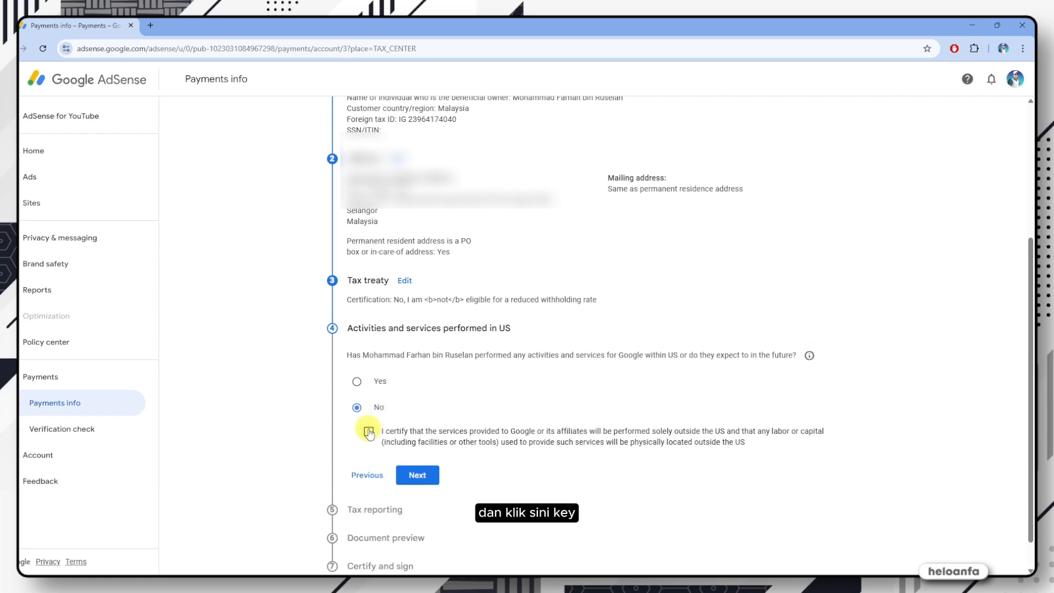
click(369, 432)
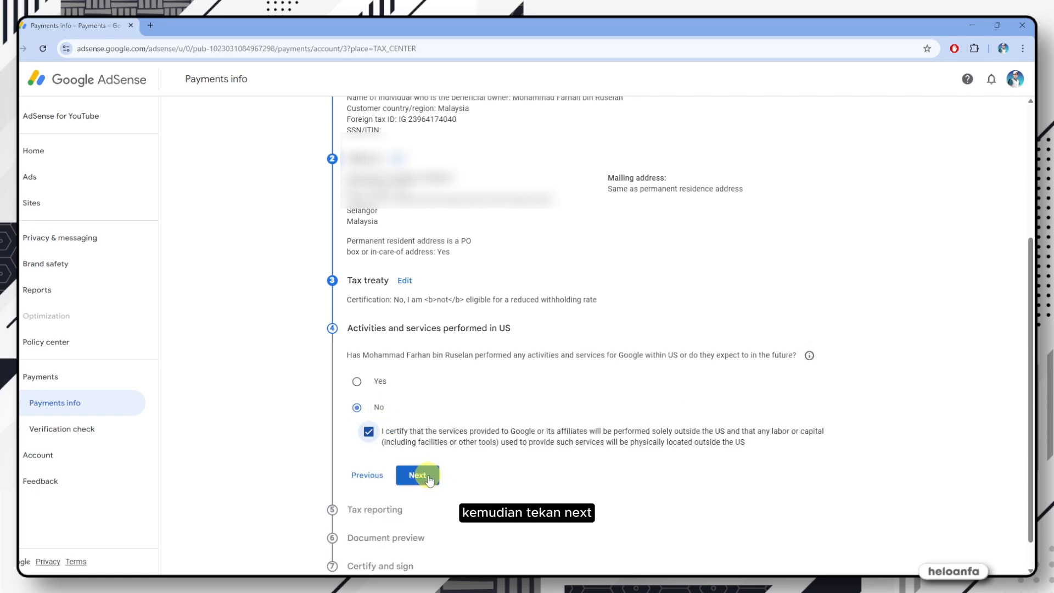
click(417, 476)
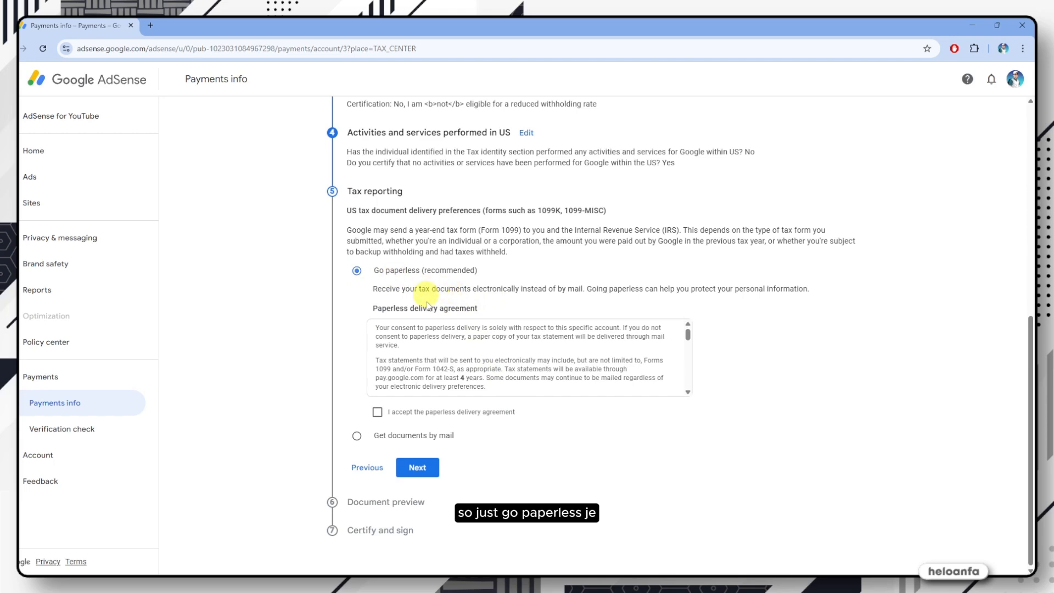
Accept the paperless delivery agreement for US tax documents and complete the tax reporting section.
scroll(442, 370, down, 5)
scroll(443, 370, down, 2)
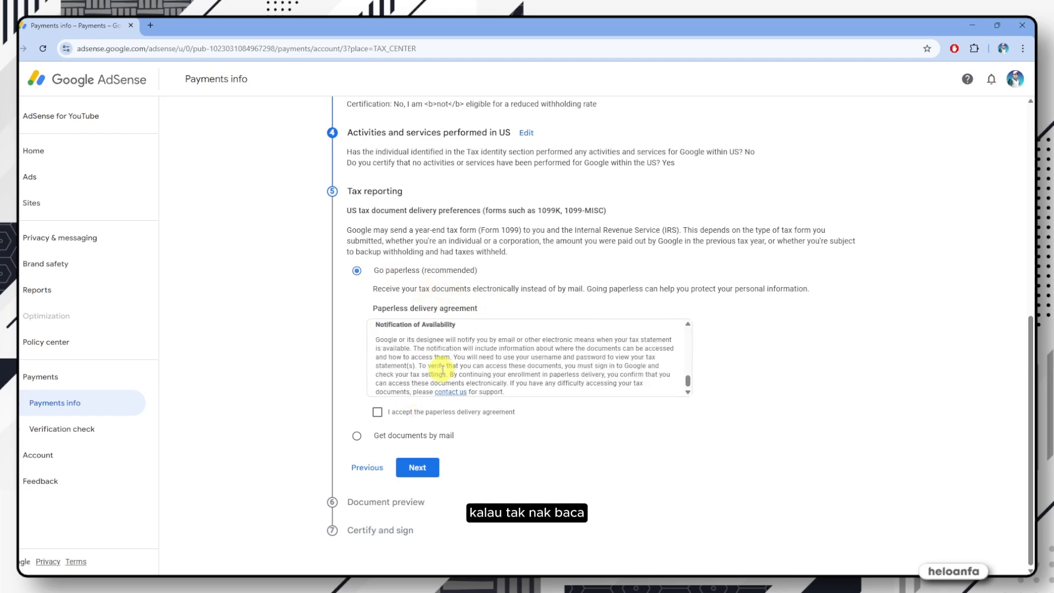
click(378, 414)
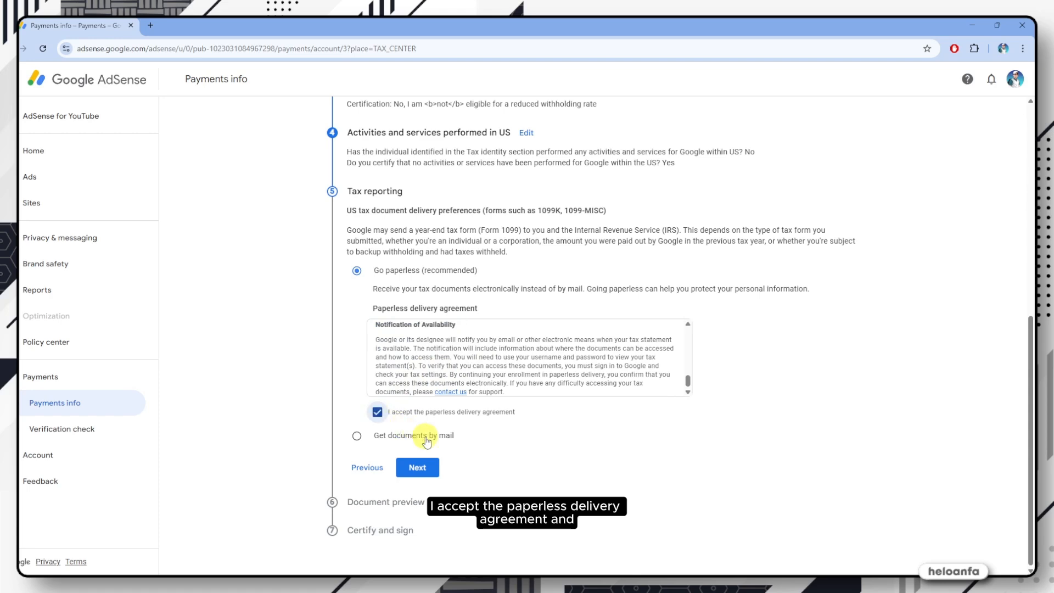
click(434, 469)
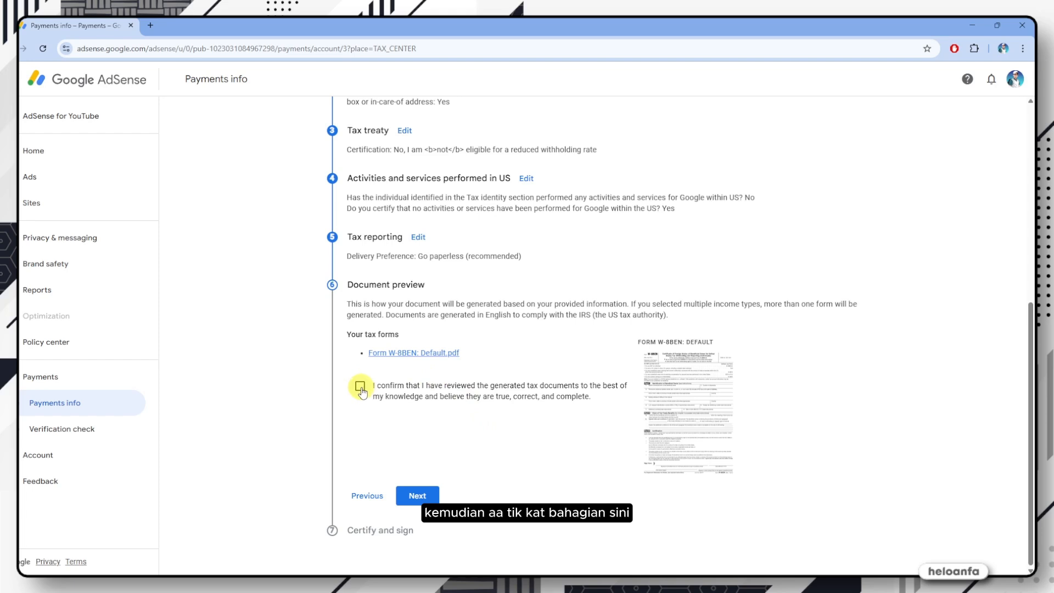
Confirm the generated tax documents as reviewed, download the Form W-8BEN: Default PDF, and continue to certification.
click(361, 387)
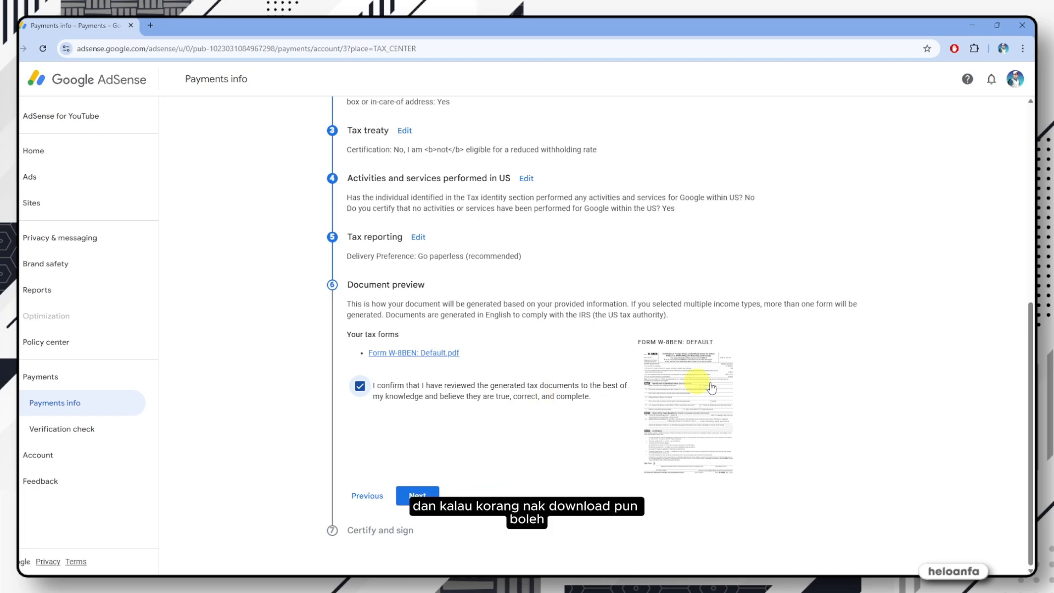
click(424, 356)
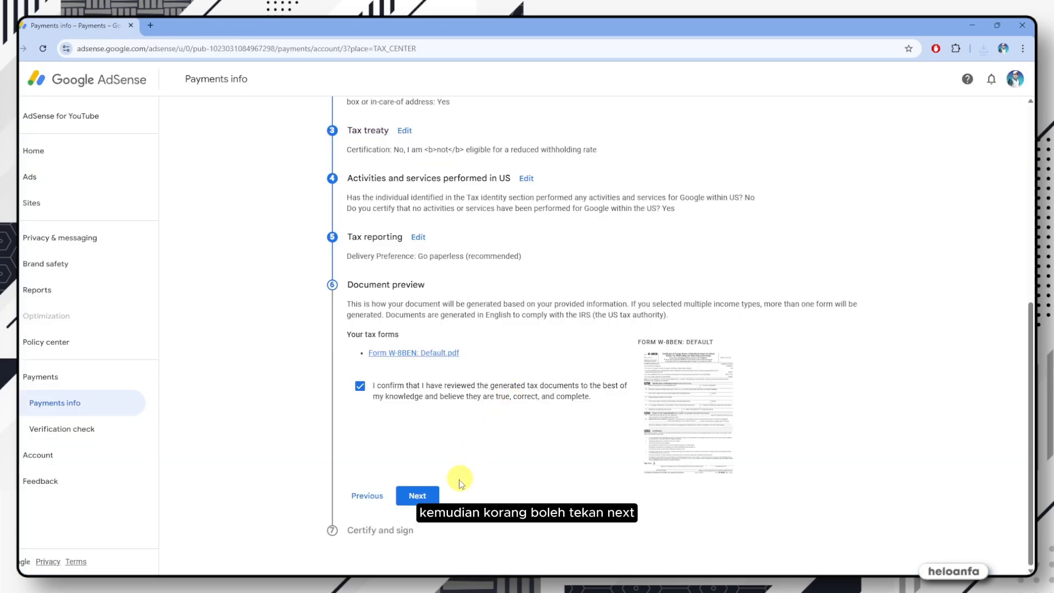
click(419, 496)
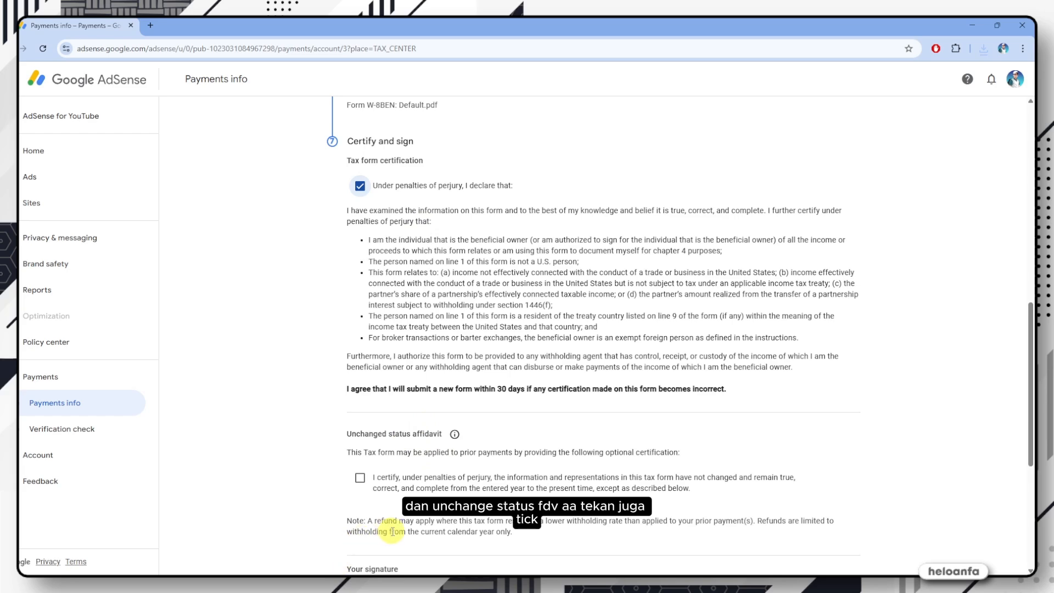
Certify the unchanged status affidavit from January 1, 2020, confirm being the beneficial owner named in the form, and submit it.
click(360, 478)
scroll(619, 235, down, 6)
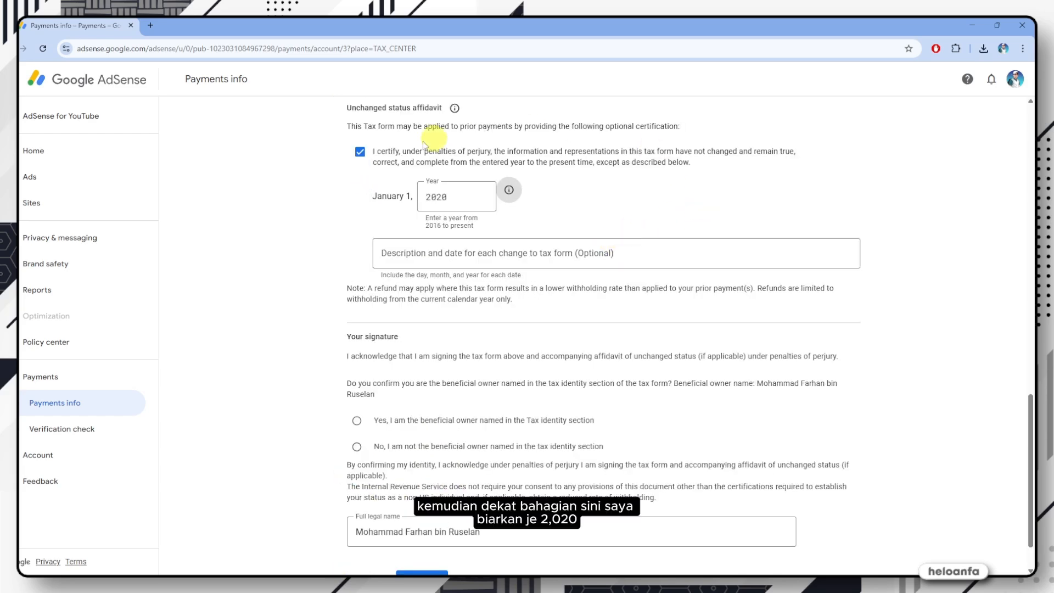
click(447, 193)
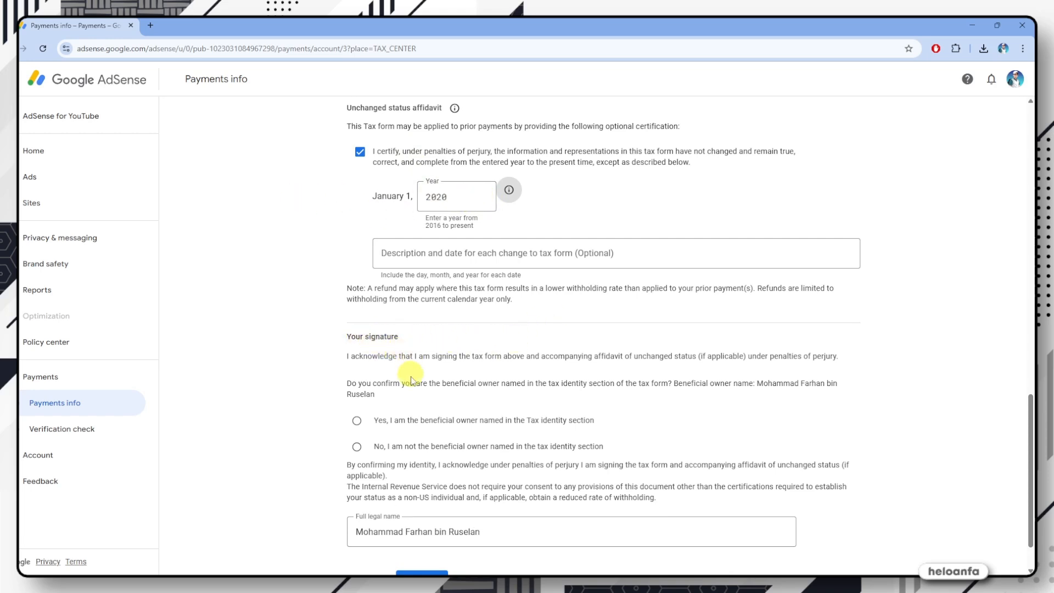
click(356, 423)
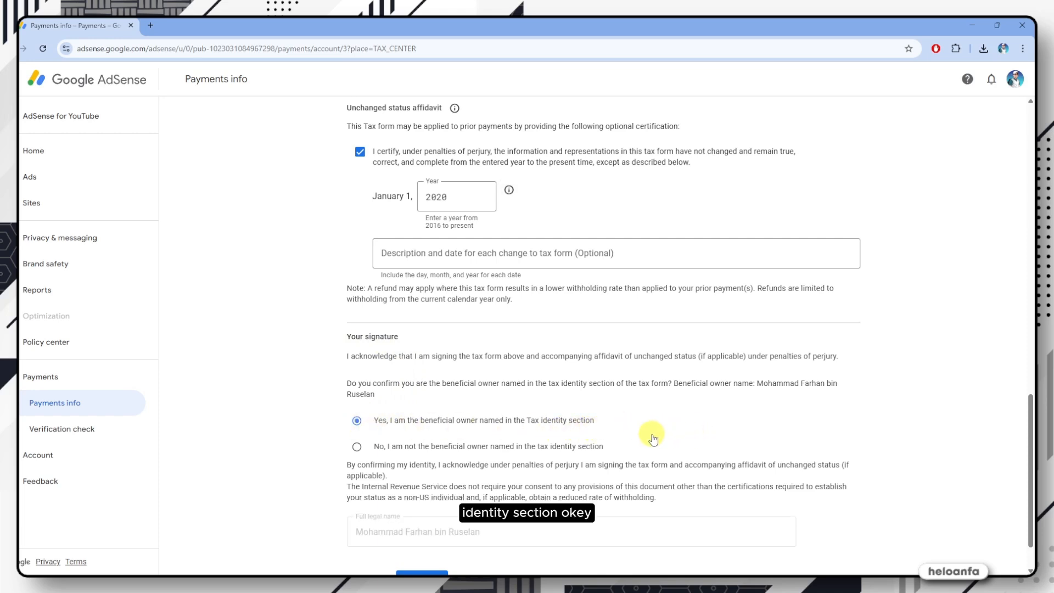
scroll(406, 383, down, 1)
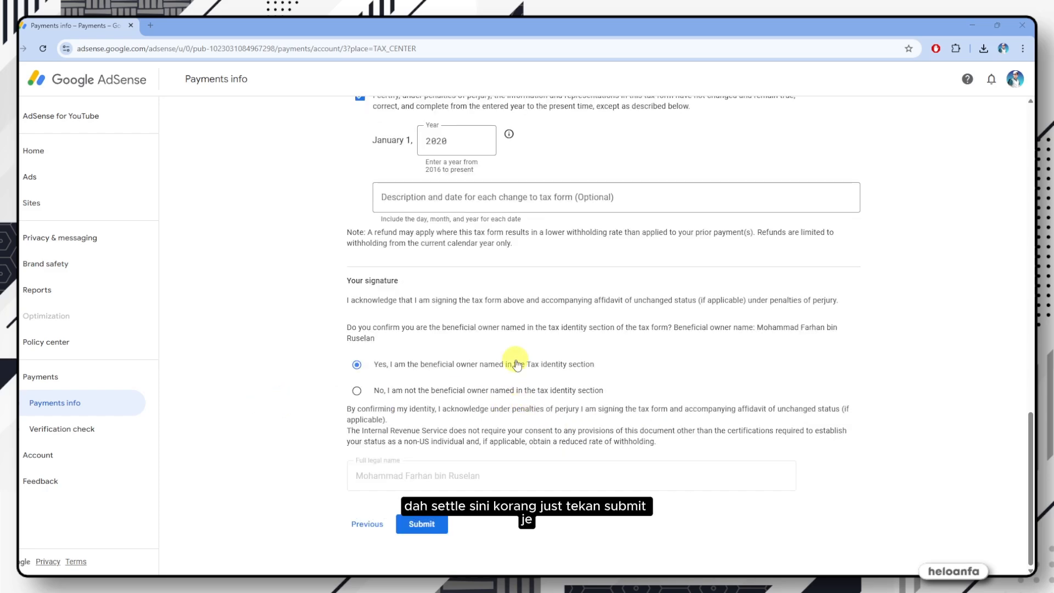
click(422, 523)
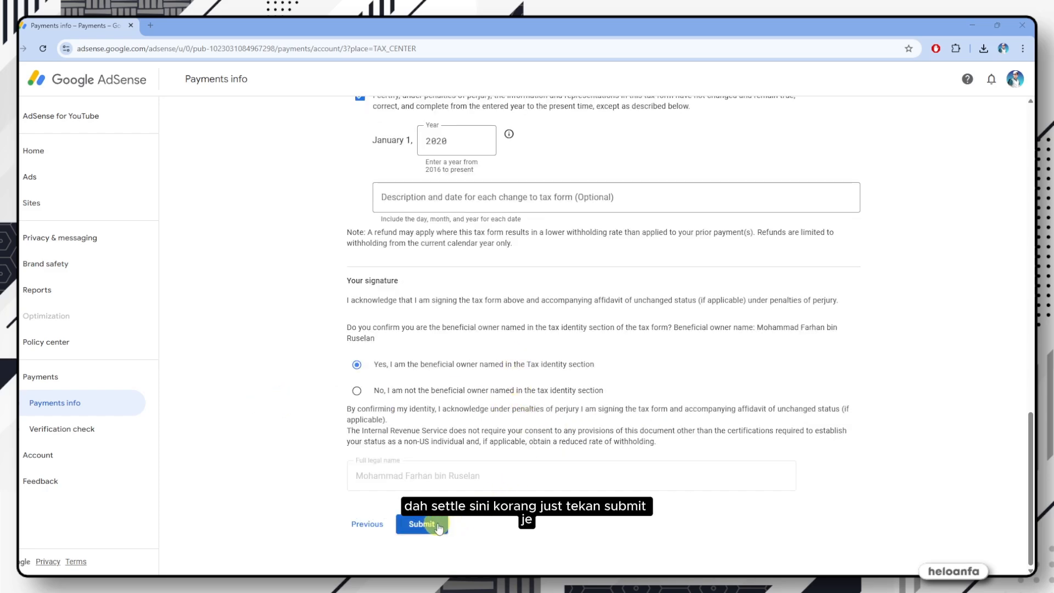